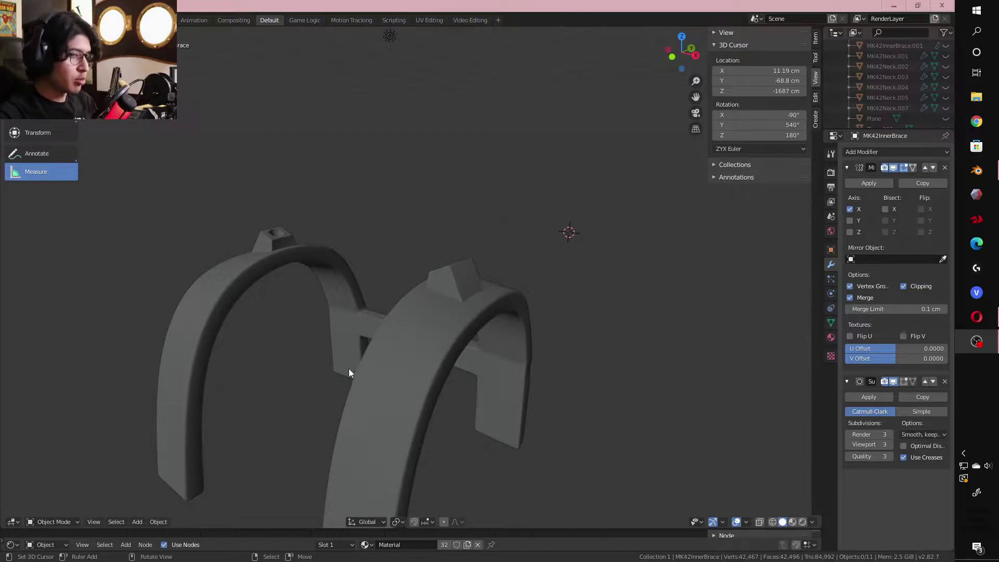
Step: Unhide the neck pieces MK42Neck.001 to MK42Neck.005 and MK42Neck.007 above the inner brace
middle_drag(349, 369, 411, 226)
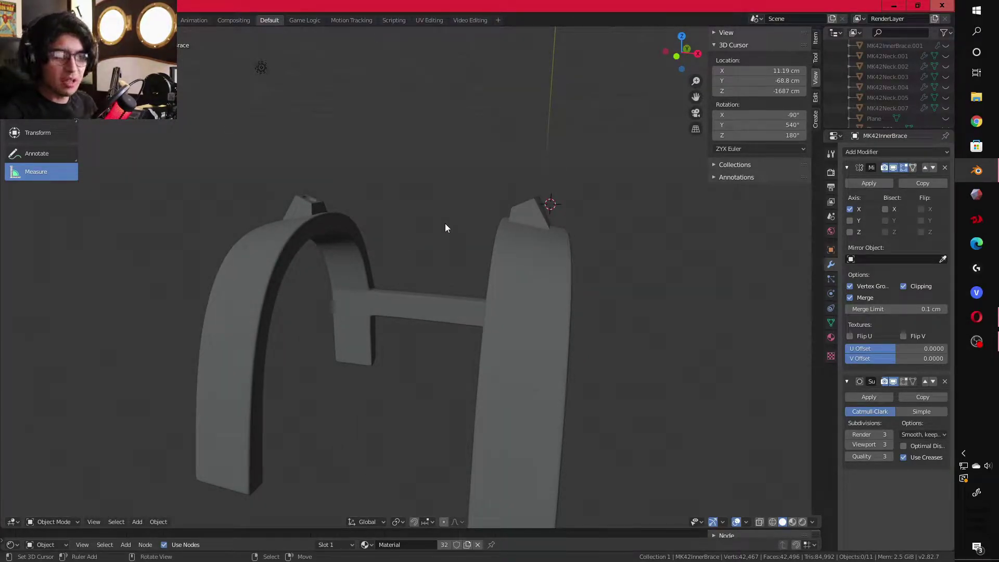
middle_drag(445, 227, 438, 261)
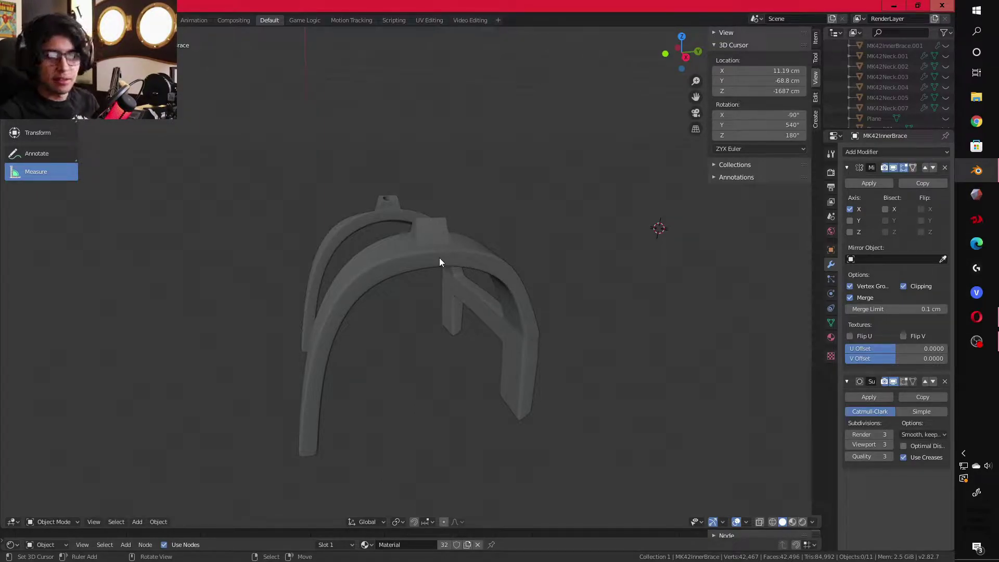
middle_drag(439, 261, 508, 327)
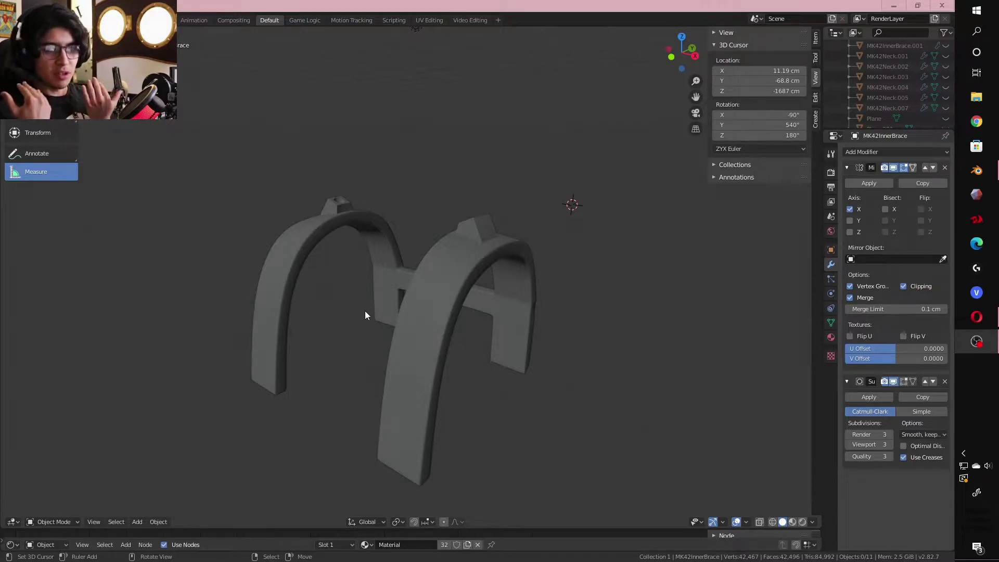
middle_drag(365, 316, 467, 281)
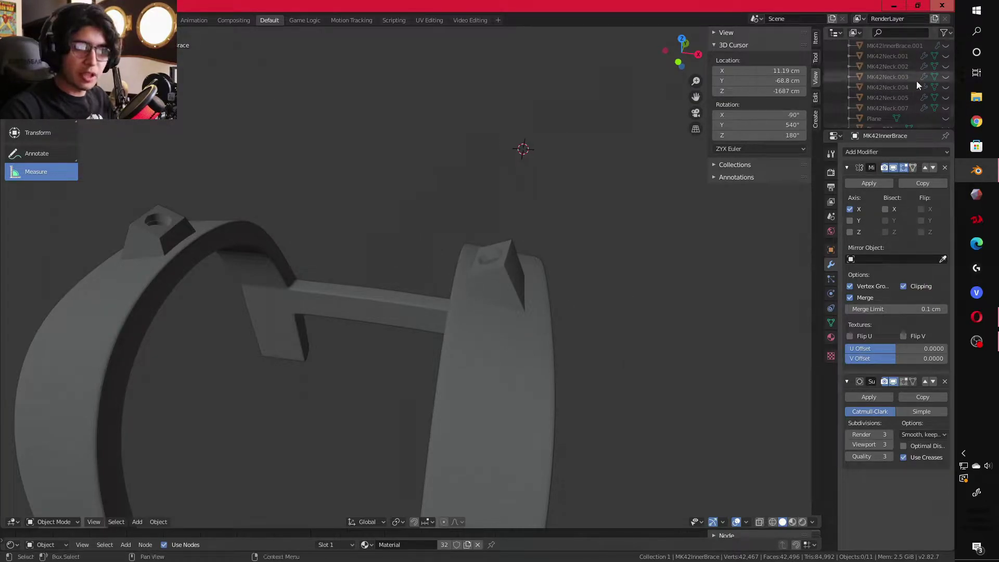
drag(945, 58, 946, 87)
click(946, 107)
click(945, 97)
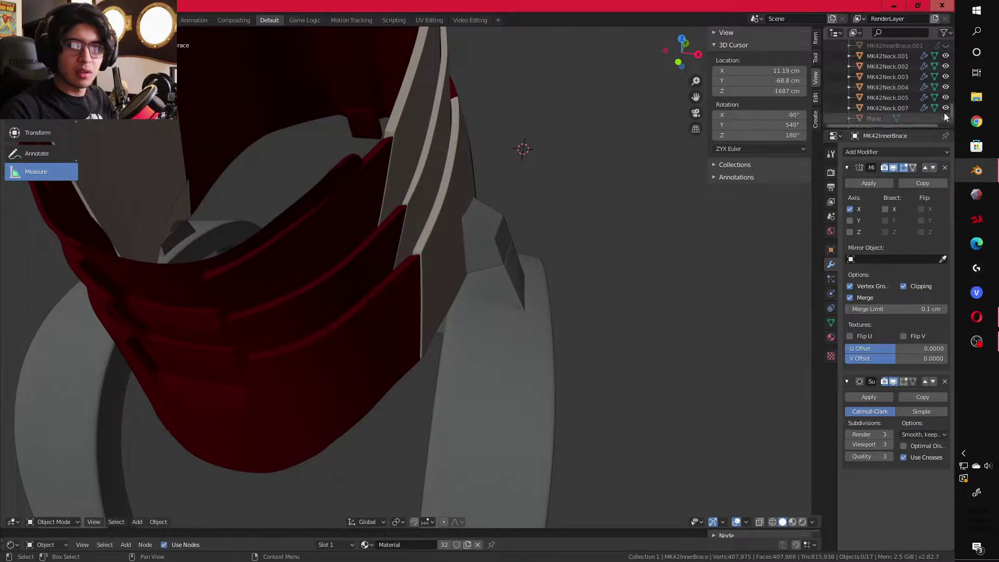
Step: Examine how the neck plates sit on the mounting blocks of the inner brace
scroll(473, 189, down, 5)
middle_drag(473, 189, 498, 180)
scroll(535, 286, up, 5)
middle_drag(536, 285, 457, 276)
scroll(400, 238, up, 3)
mouse_move(399, 232)
middle_down()
mouse_move(427, 219)
mouse_move(407, 226)
middle_up()
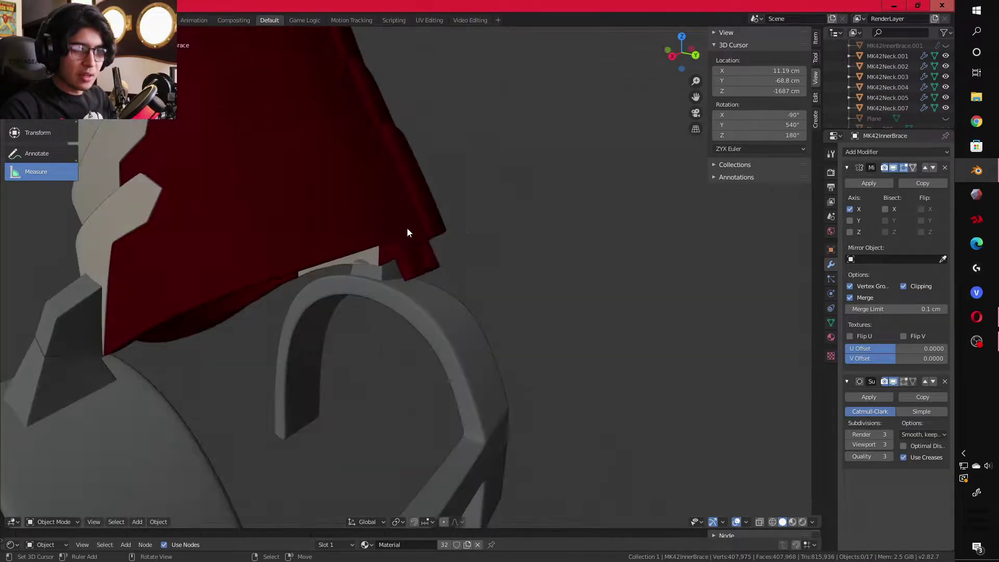
middle_drag(411, 264, 407, 211)
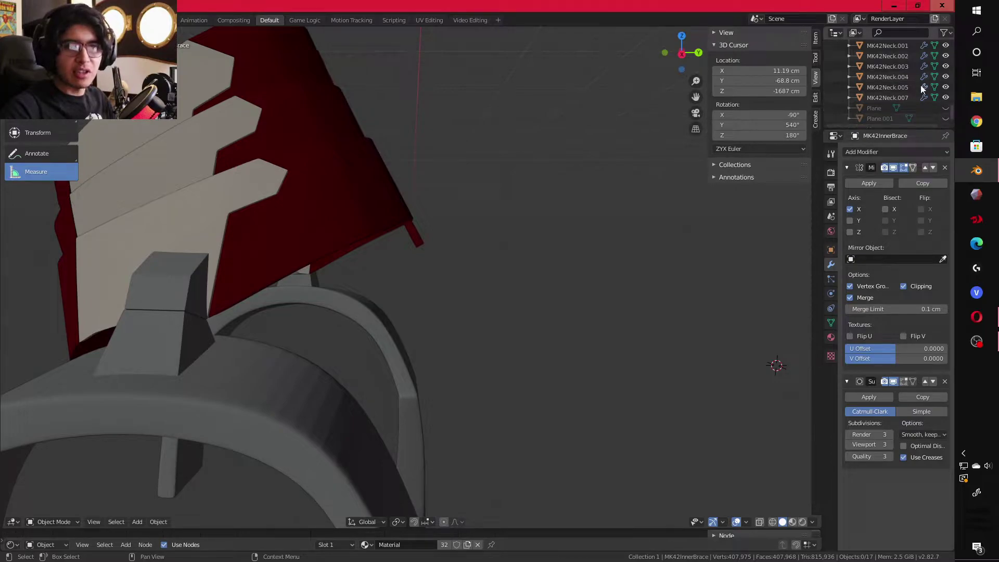
Step: Unhide the MK42Back part and check how it meets the rear of the neck
scroll(919, 85, up, 5)
click(916, 85)
scroll(916, 85, down, 1)
middle_drag(650, 182, 253, 267)
middle_drag(563, 146, 420, 217)
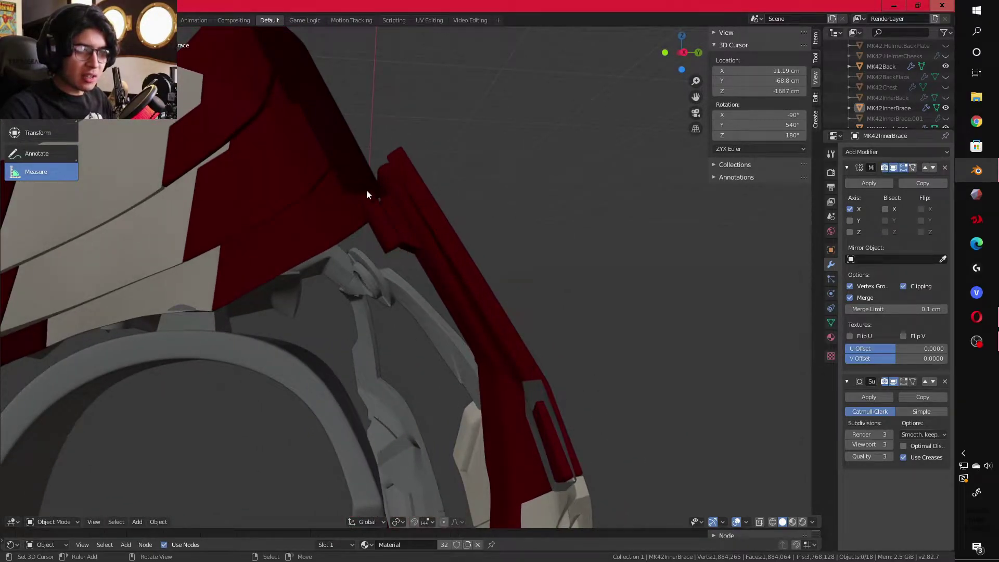
Step: Hide MK42Neck.007 and MK42Back, and inspect the sockets in the brace's mounting blocks
right_click(381, 198)
key(KP_Decimal)
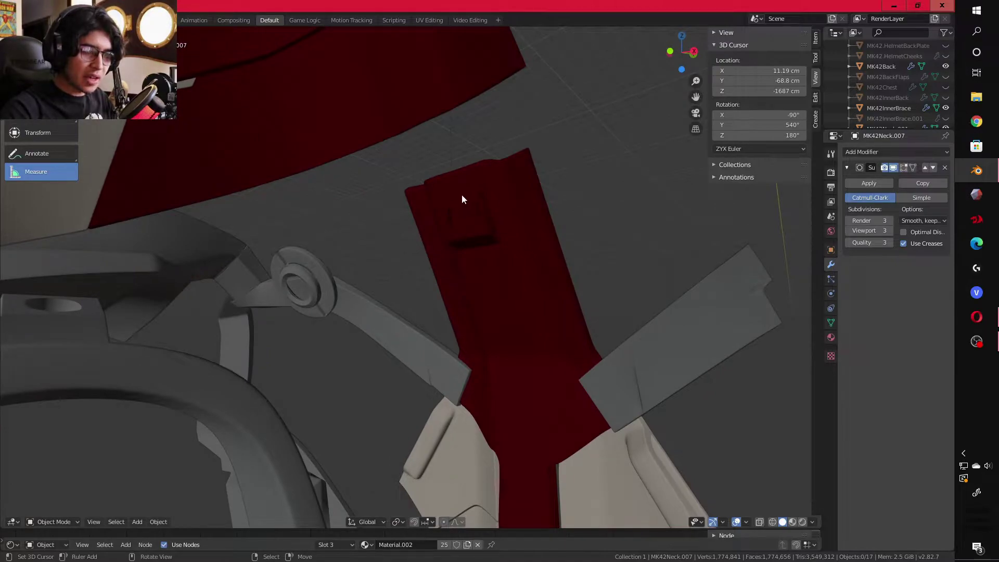
middle_drag(463, 206, 471, 230)
middle_drag(481, 264, 459, 261)
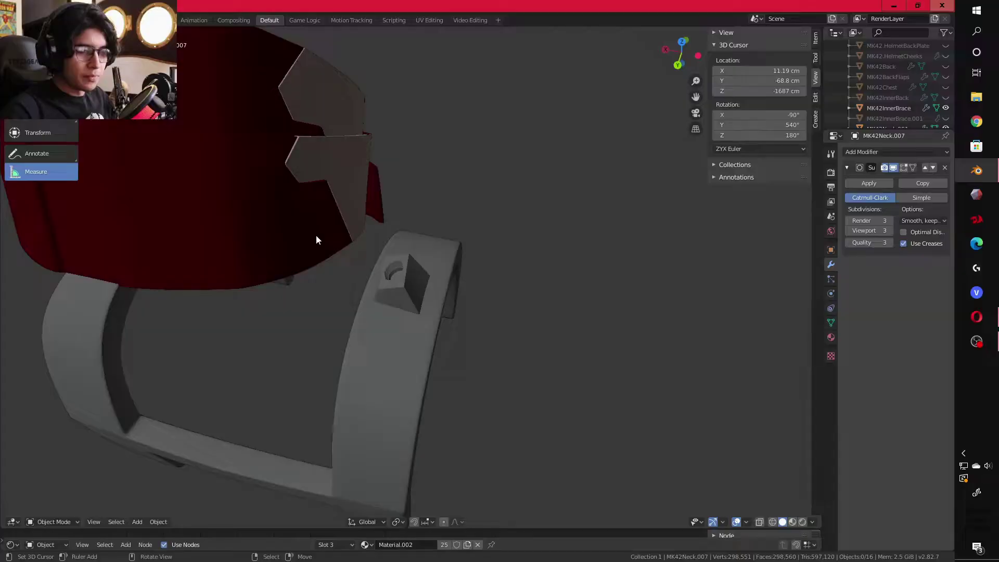
middle_drag(200, 320, 369, 285)
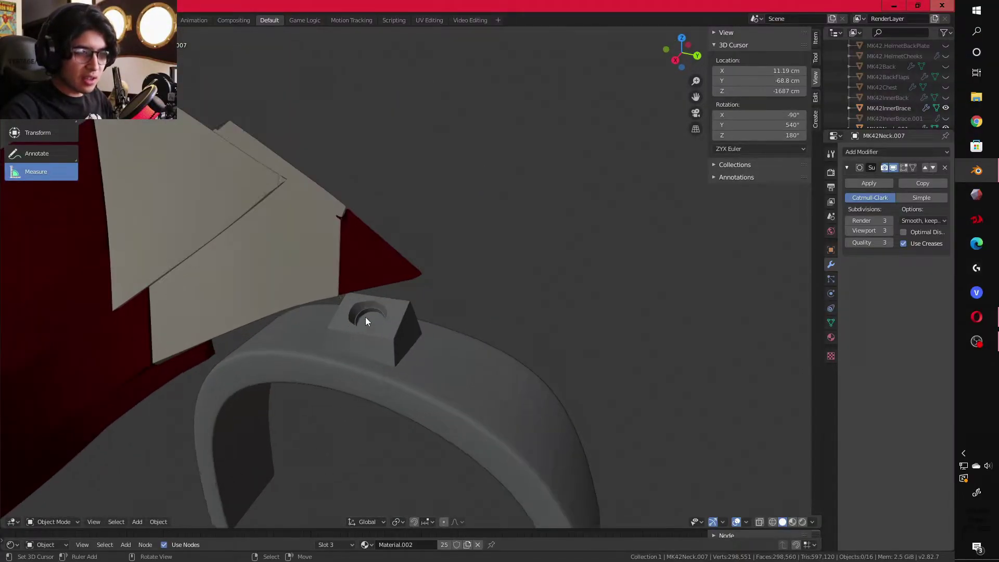
middle_drag(318, 407, 524, 227)
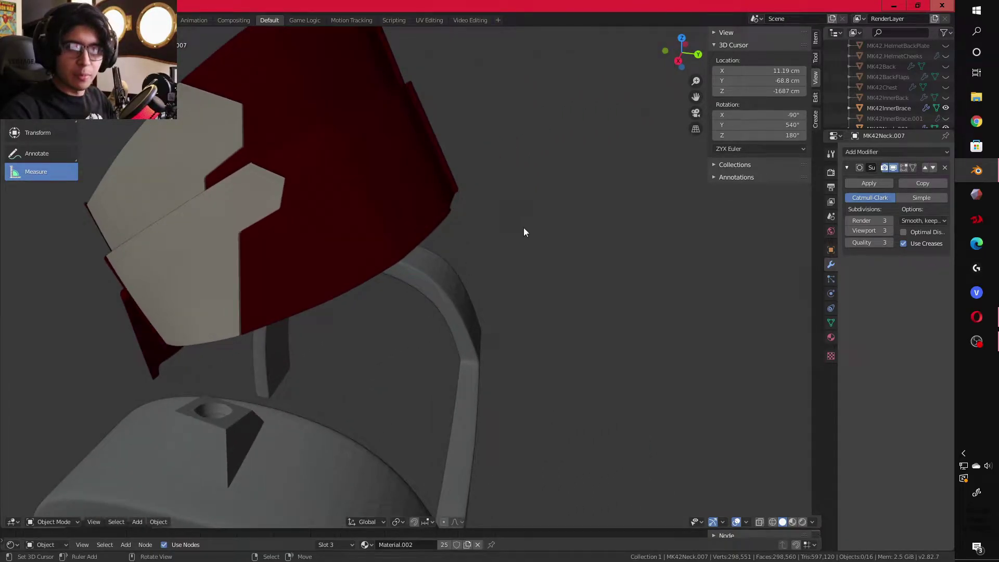
Step: Unhide MK42Neck.007 and review the neck assembly on the brace from several sides
key(KP_Decimal)
click(945, 97)
scroll(461, 268, up, 2)
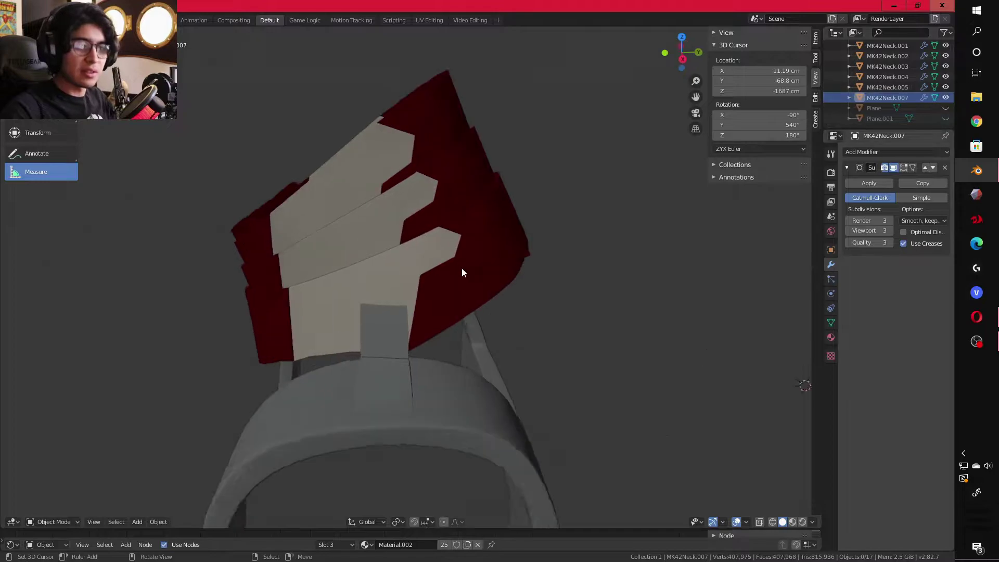
middle_drag(461, 267, 307, 214)
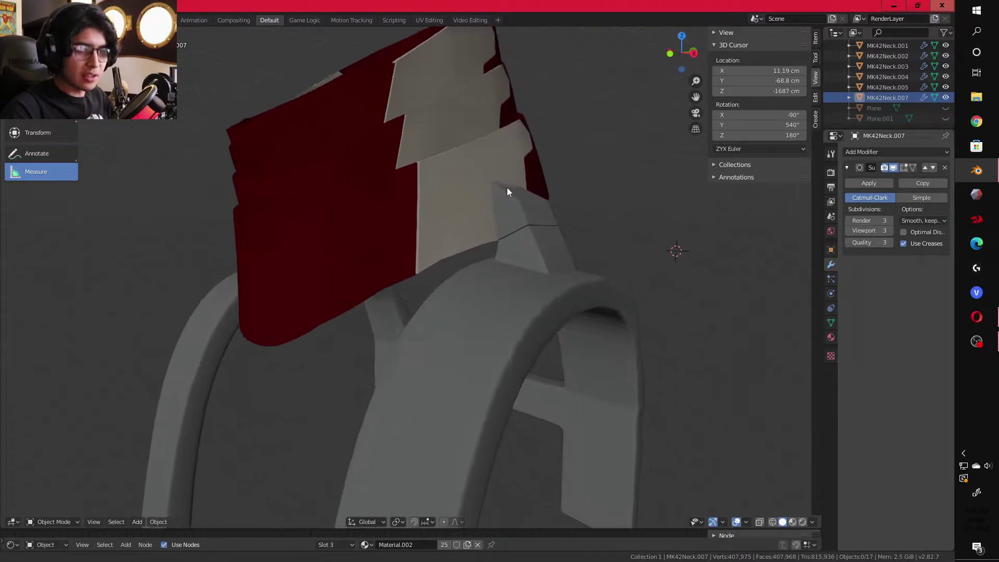
middle_drag(507, 192, 492, 215)
middle_drag(457, 173, 512, 233)
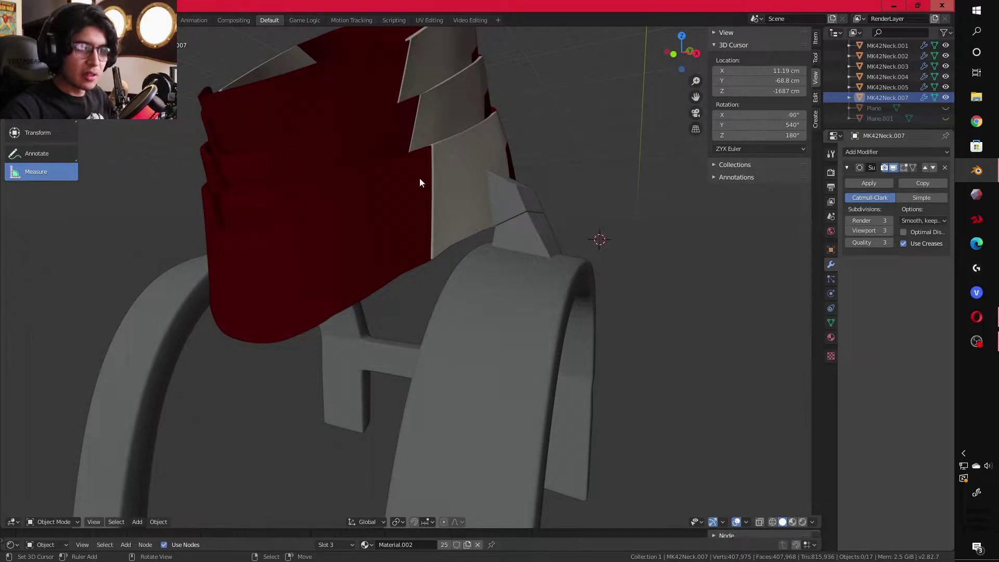
middle_drag(509, 194, 429, 280)
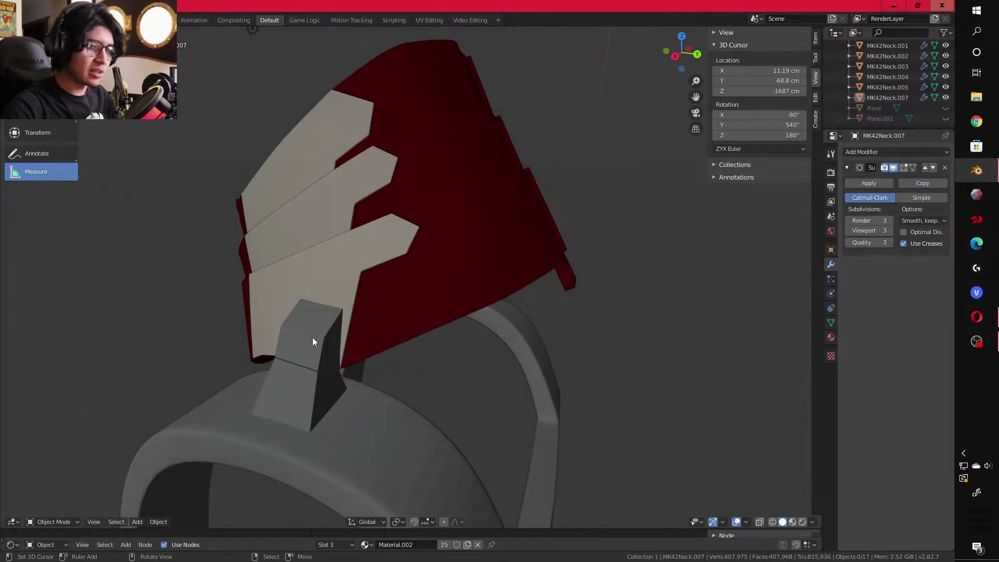
middle_drag(557, 241, 415, 231)
middle_drag(398, 289, 410, 279)
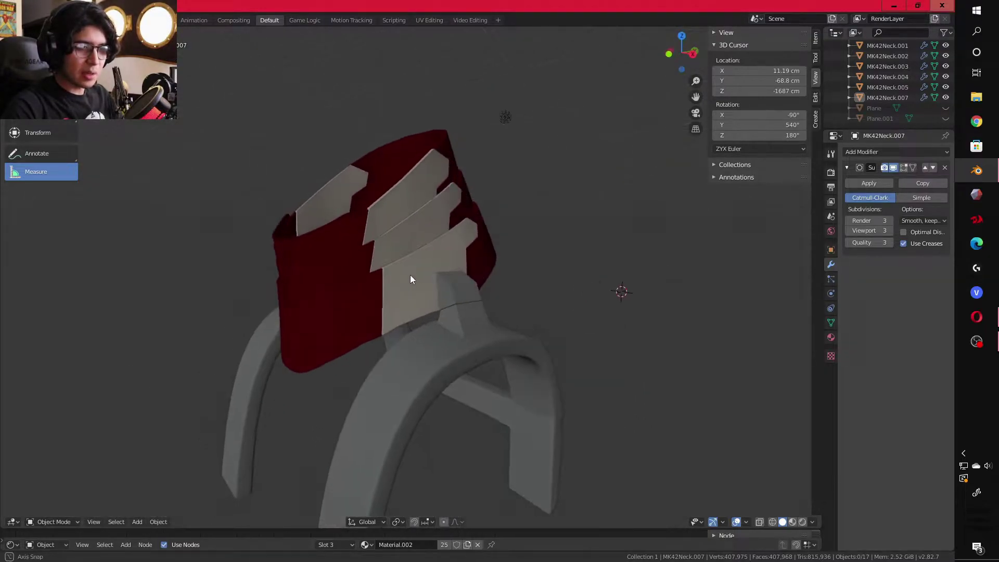
Step: Select the neck plates MK42Neck.004, .003, .001 and .002 individually to inspect their outlines, and clear the selection
click(409, 279)
click(402, 191)
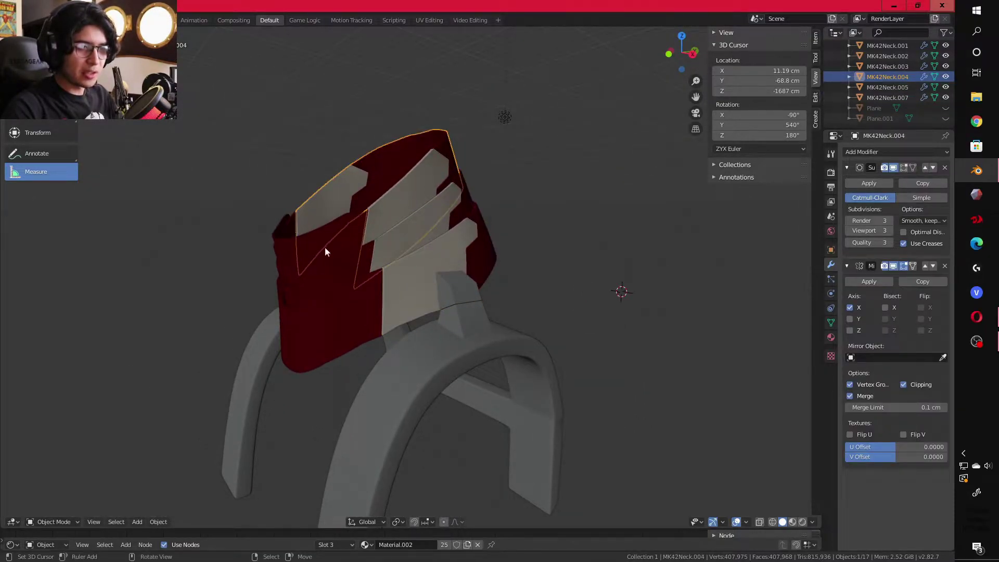
middle_drag(403, 195, 331, 266)
click(330, 267)
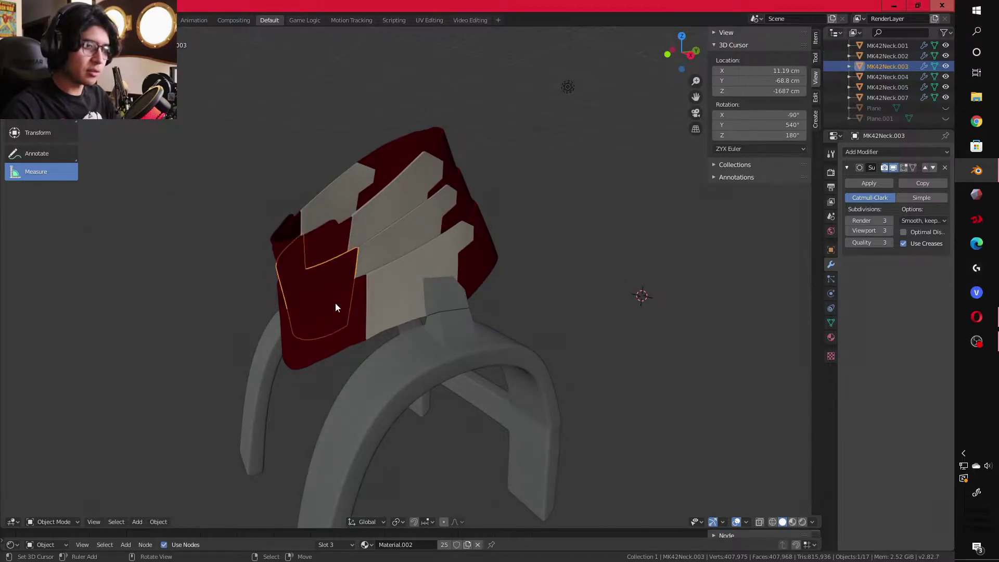
click(336, 304)
middle_drag(321, 310, 340, 281)
scroll(329, 273, up, 5)
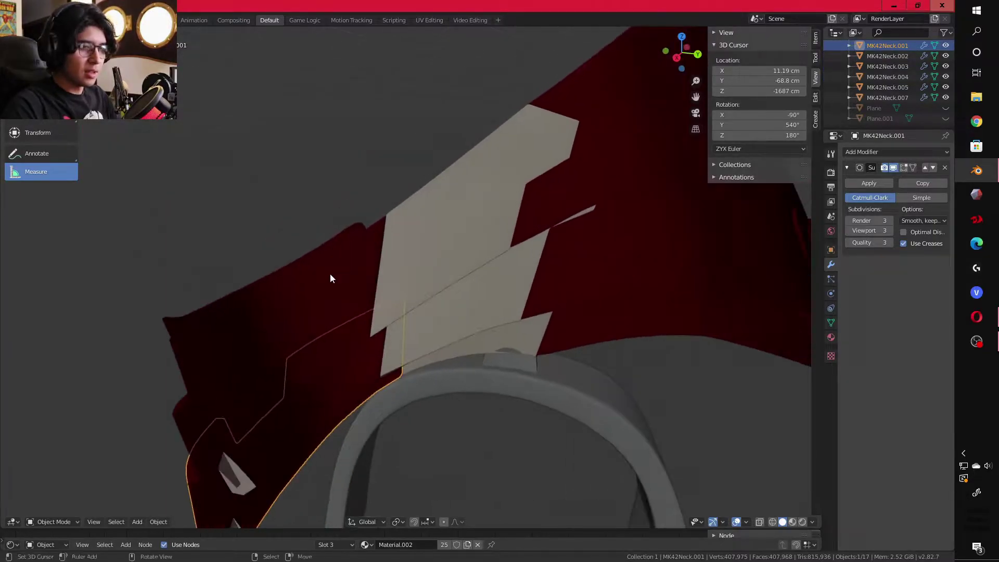
click(361, 248)
click(399, 229)
click(358, 249)
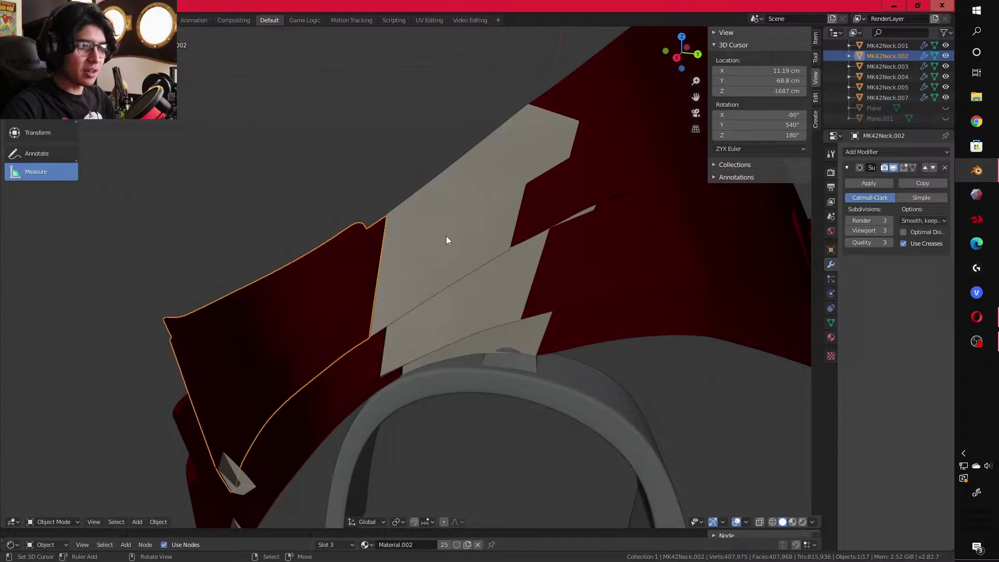
middle_drag(446, 236, 430, 214)
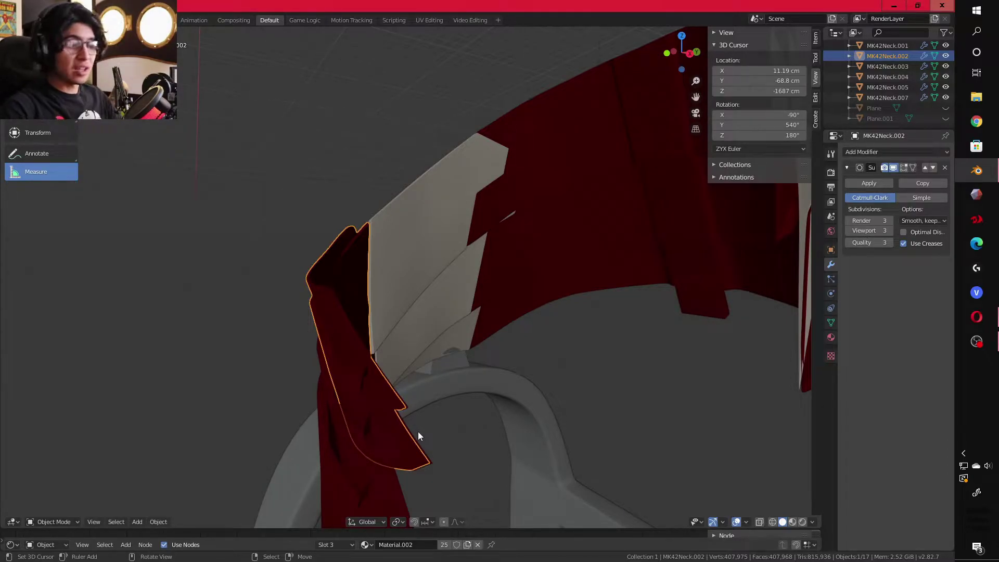
key(alt+a)
Step: Examine the side profile of the brace arch and the mounting block against the neck plates
middle_drag(420, 436, 444, 297)
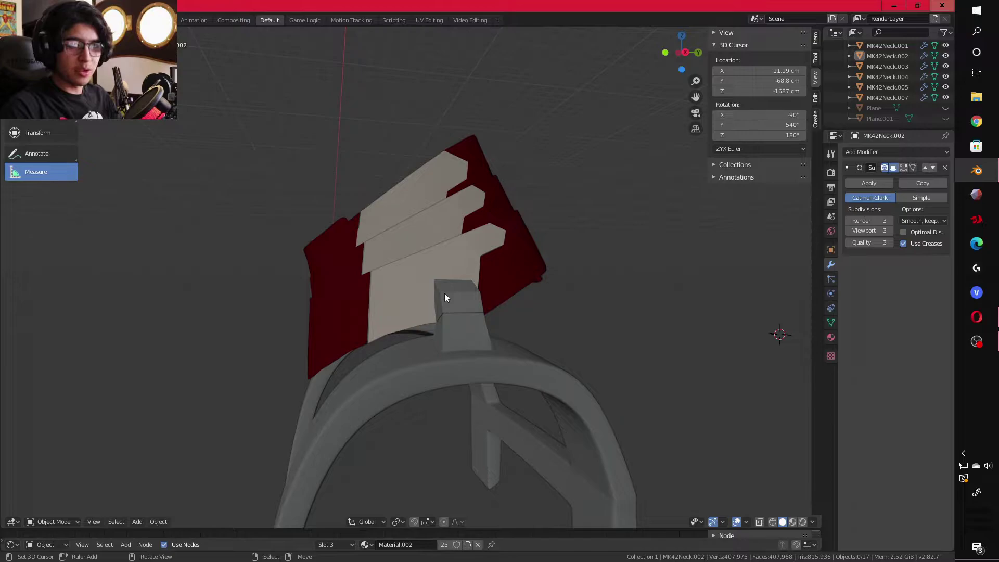
scroll(444, 293, down, 2)
middle_drag(444, 293, 480, 206)
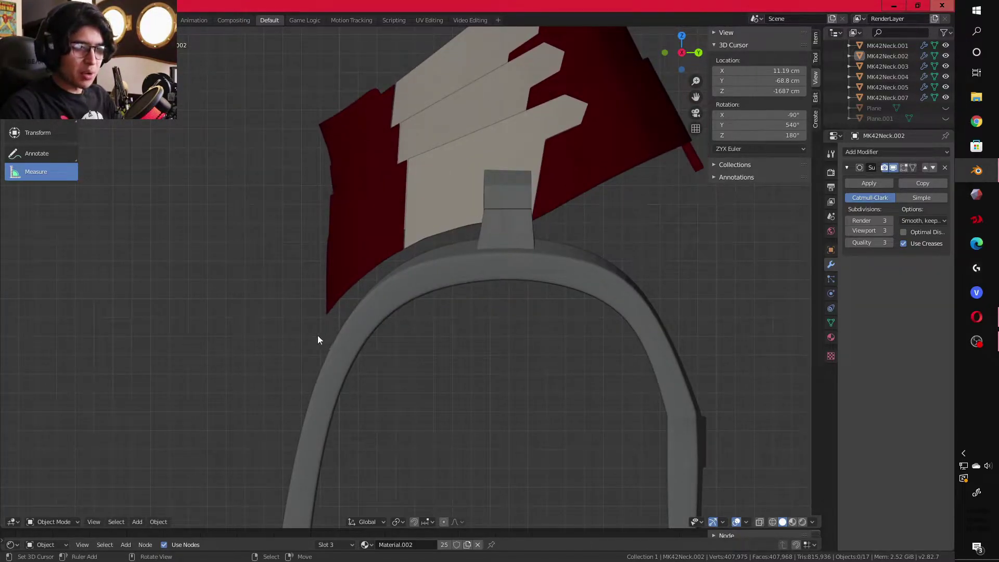
middle_drag(544, 231, 597, 127)
scroll(475, 283, down, 3)
scroll(475, 283, up, 3)
scroll(476, 282, up, 2)
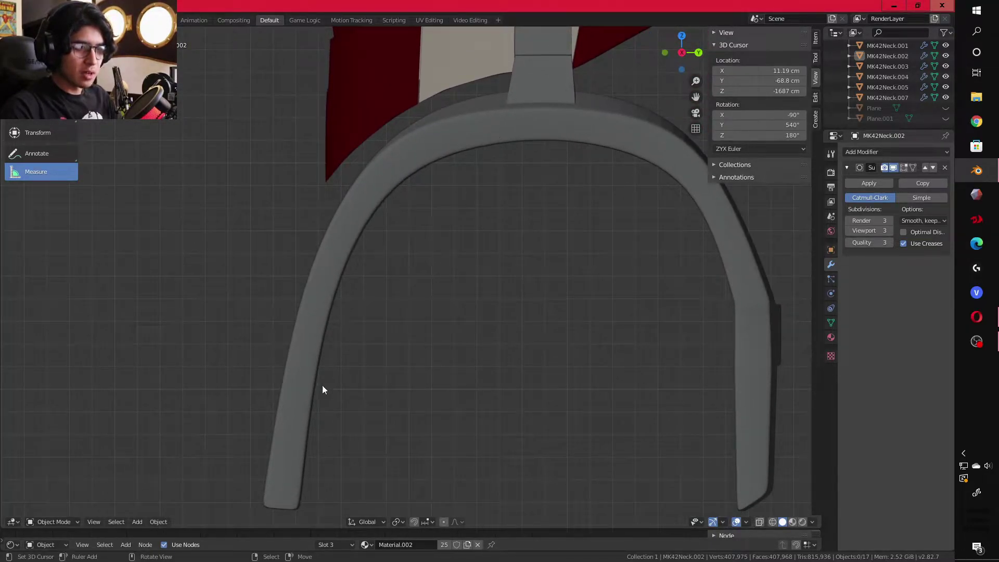
shift+middle_drag(410, 138, 407, 217)
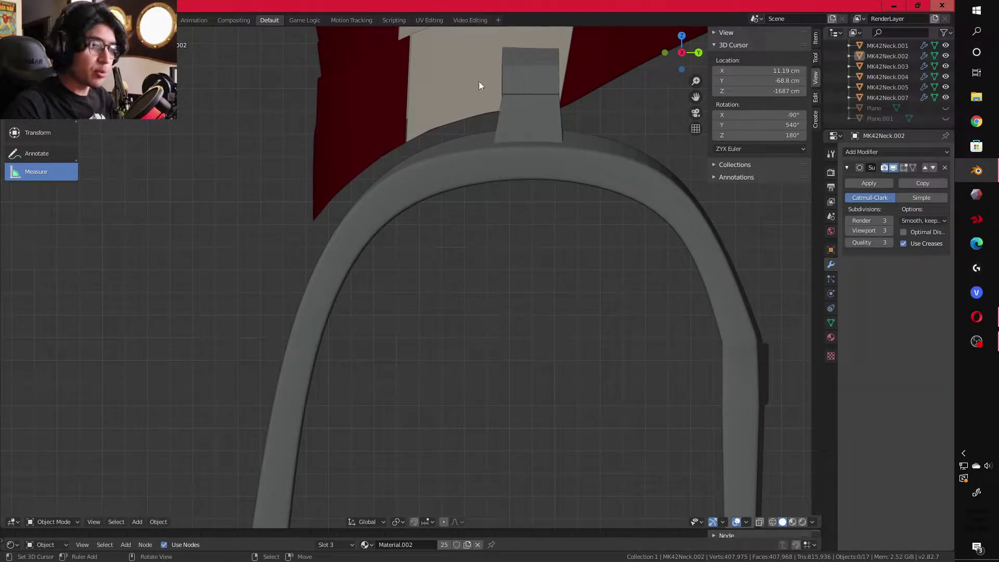
middle_drag(480, 84, 456, 322)
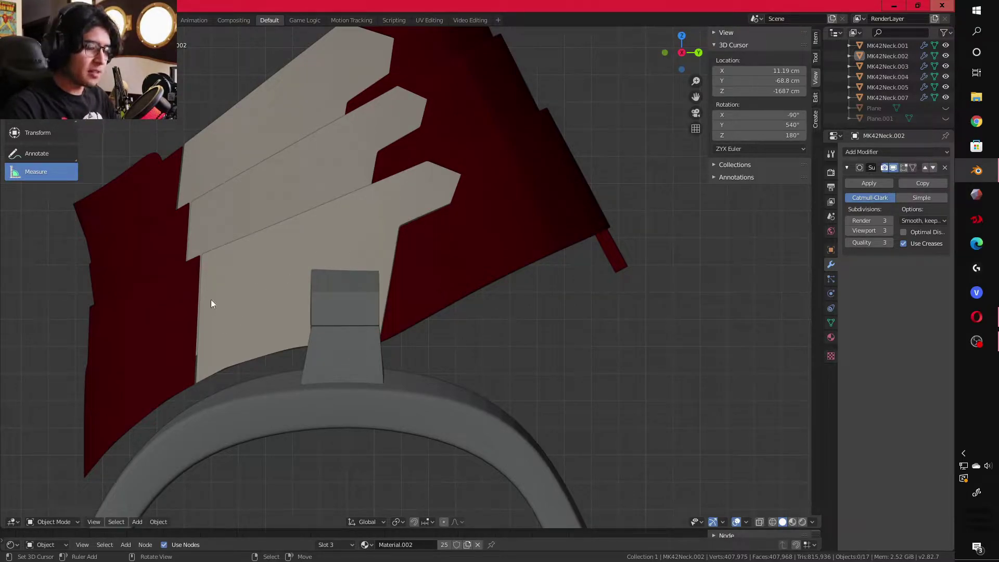
Step: Examine the inside of the neck collar and the overlap between its stacked plates
scroll(211, 299, down, 3)
middle_drag(236, 309, 397, 267)
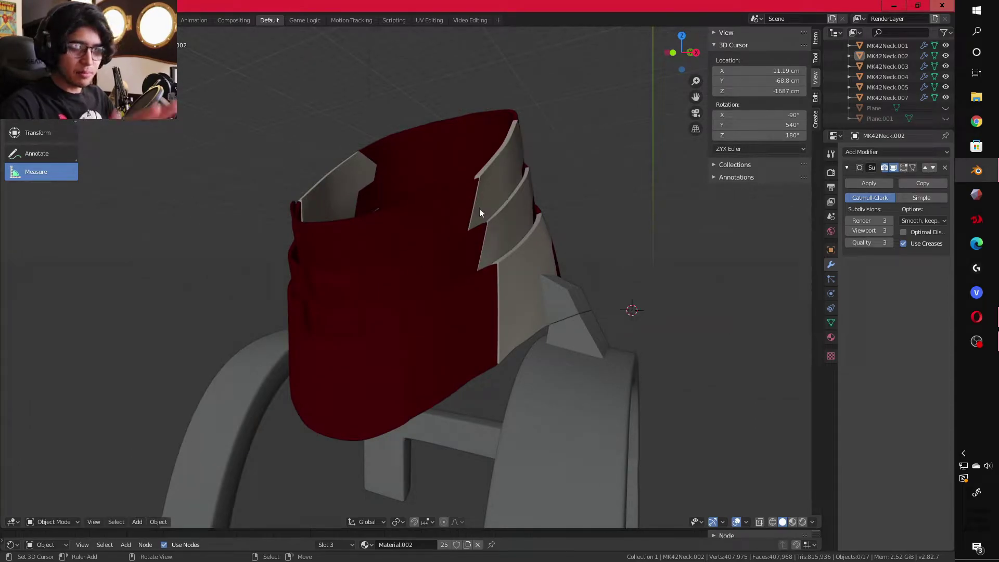
middle_drag(479, 208, 435, 225)
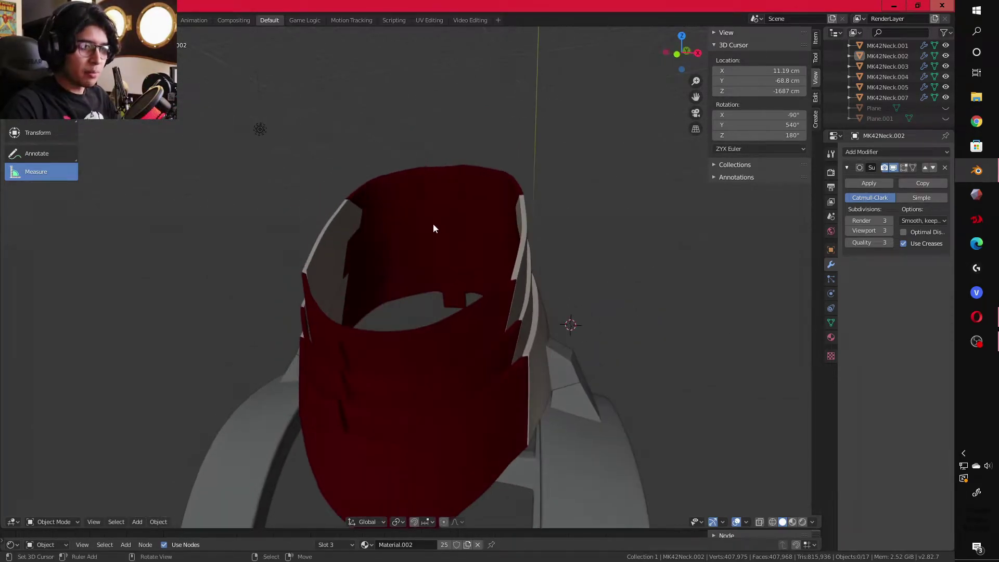
scroll(431, 224, up, 3)
middle_drag(310, 334, 380, 253)
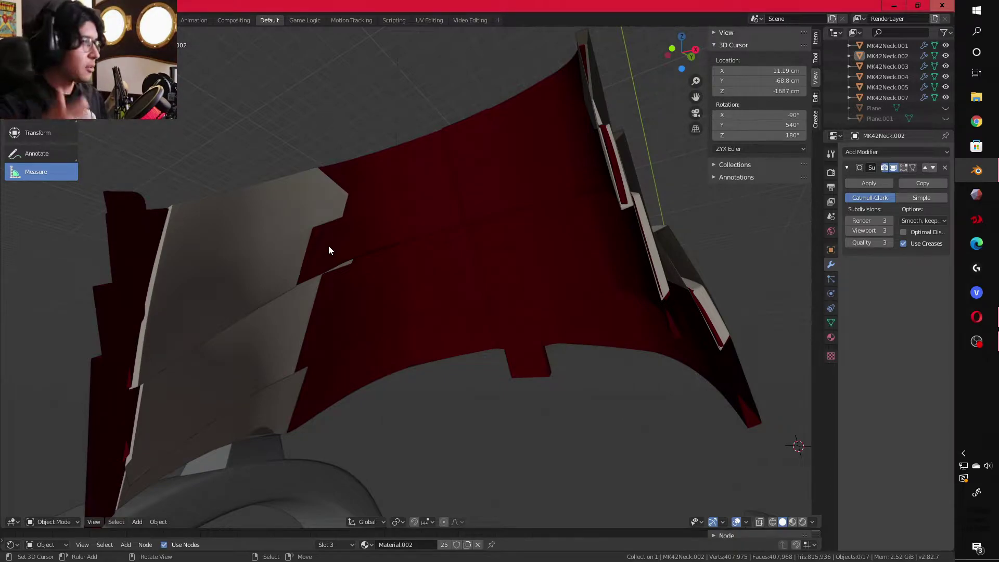
middle_drag(328, 245, 338, 266)
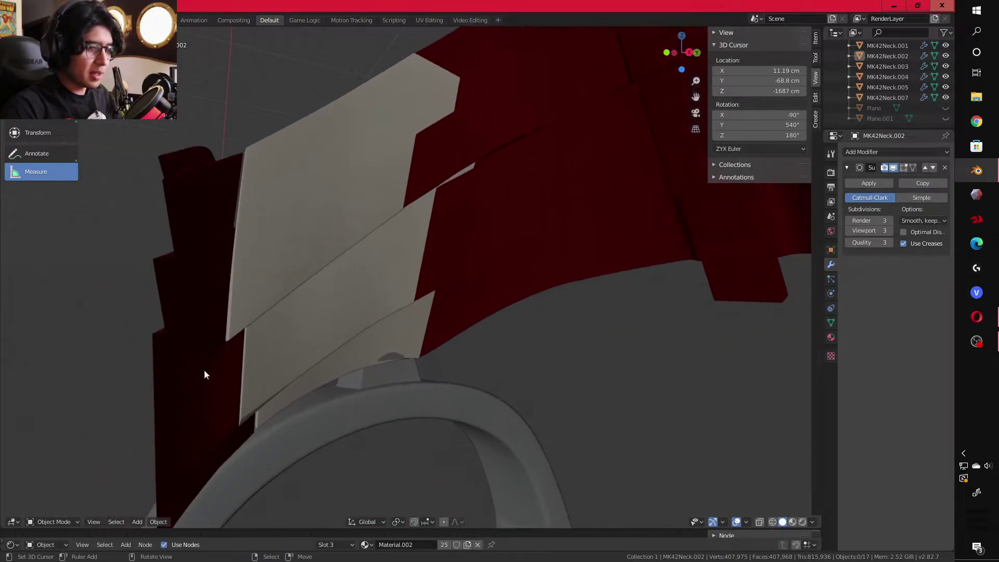
scroll(286, 327, down, 5)
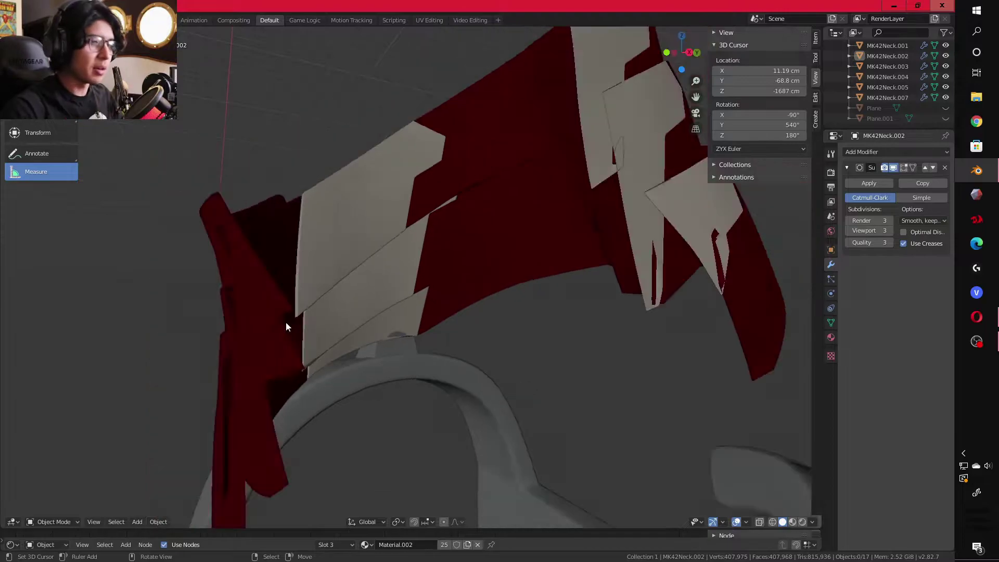
middle_drag(286, 327, 495, 229)
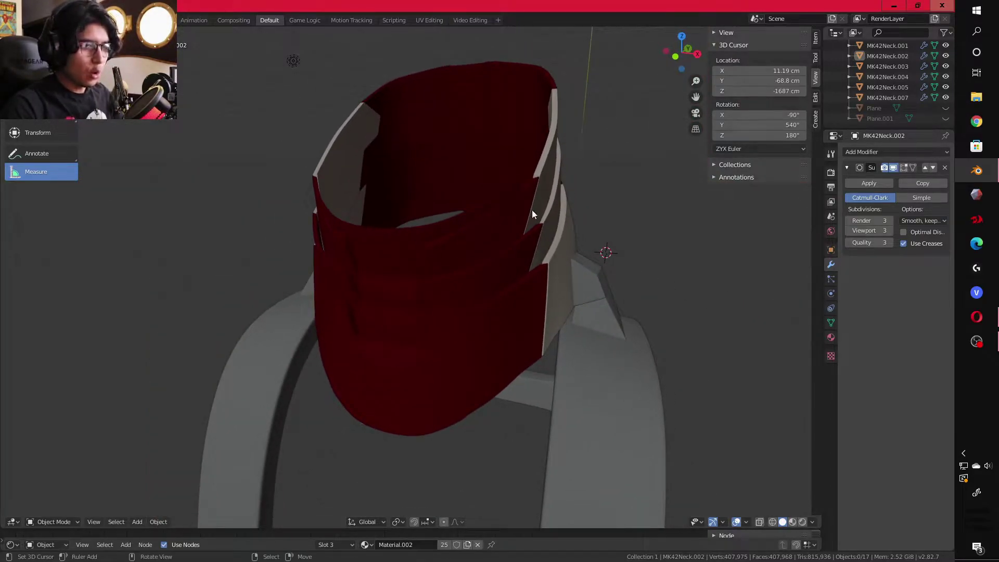
middle_drag(605, 142, 585, 333)
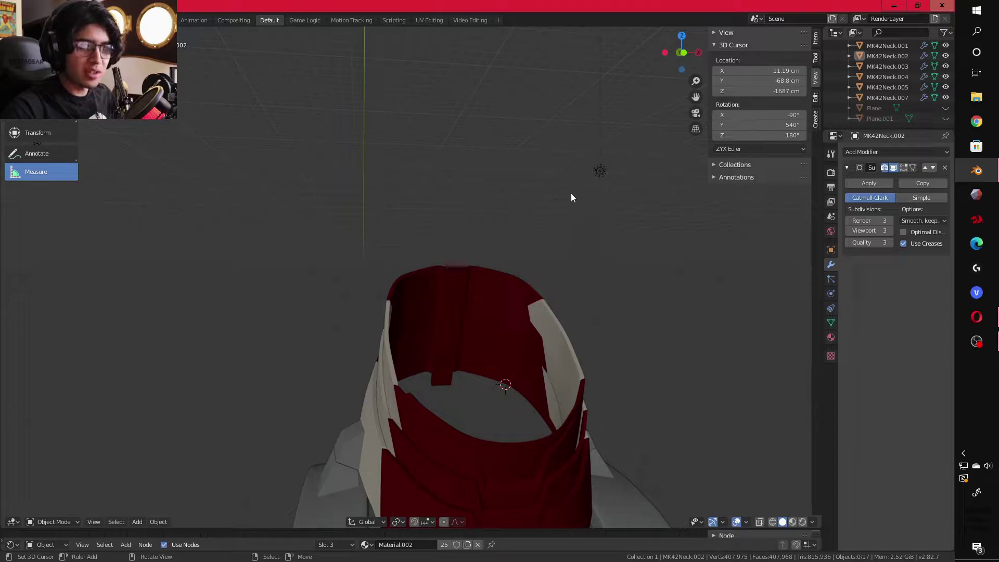
scroll(572, 198, up, 1)
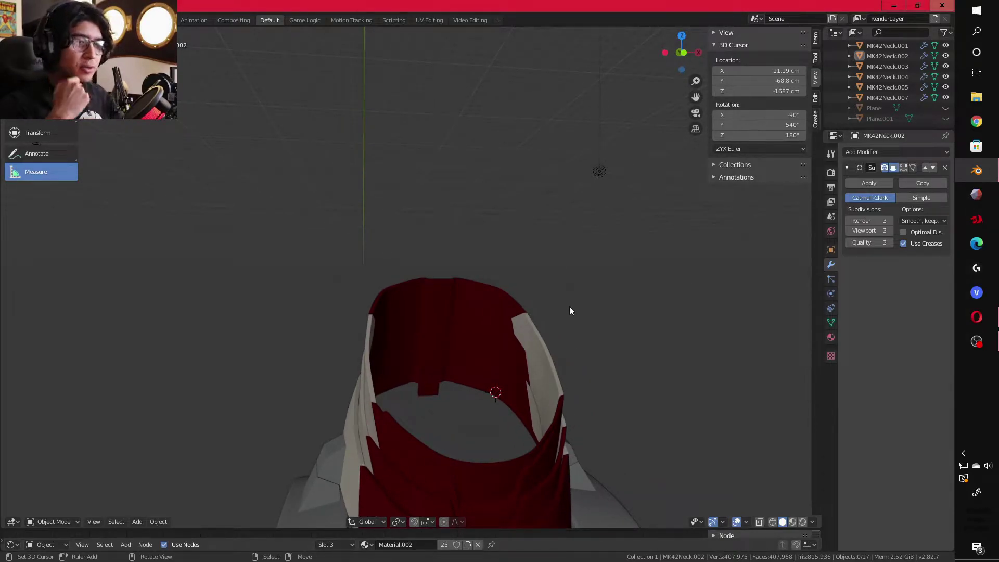
Step: Examine the neck assembly on the brace from the front and from the side
key(KP_1)
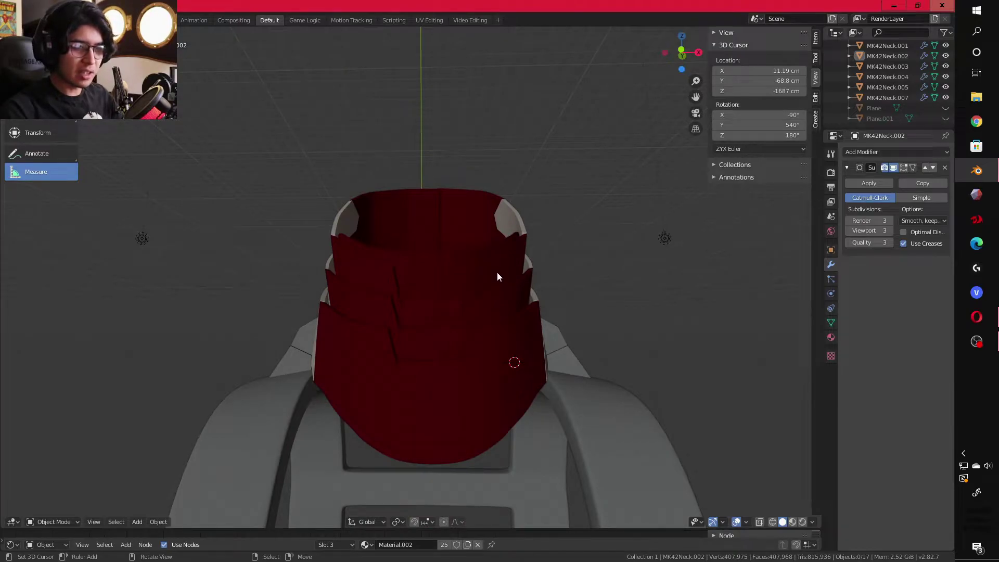
middle_drag(547, 321, 457, 306)
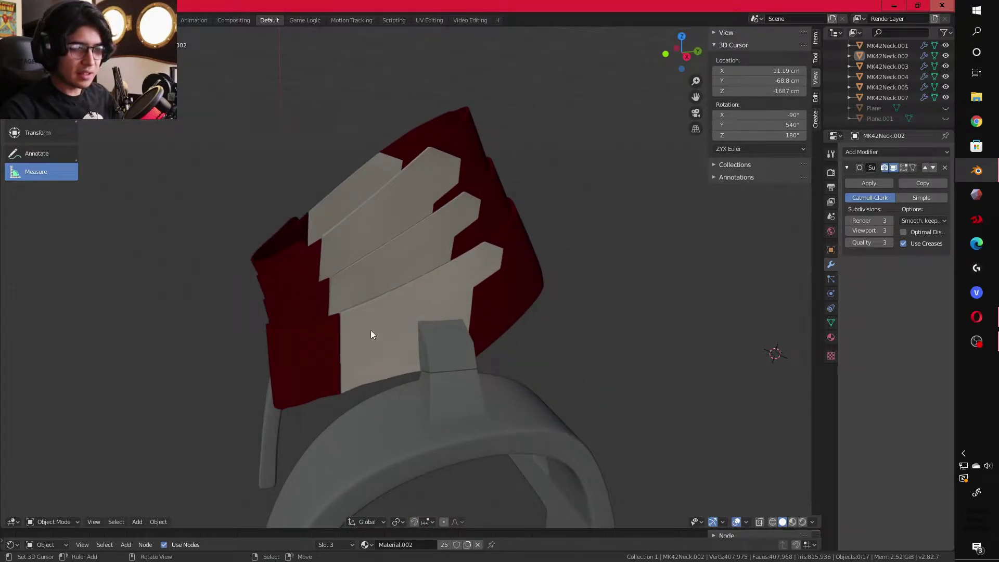
shift+middle_drag(405, 342, 438, 370)
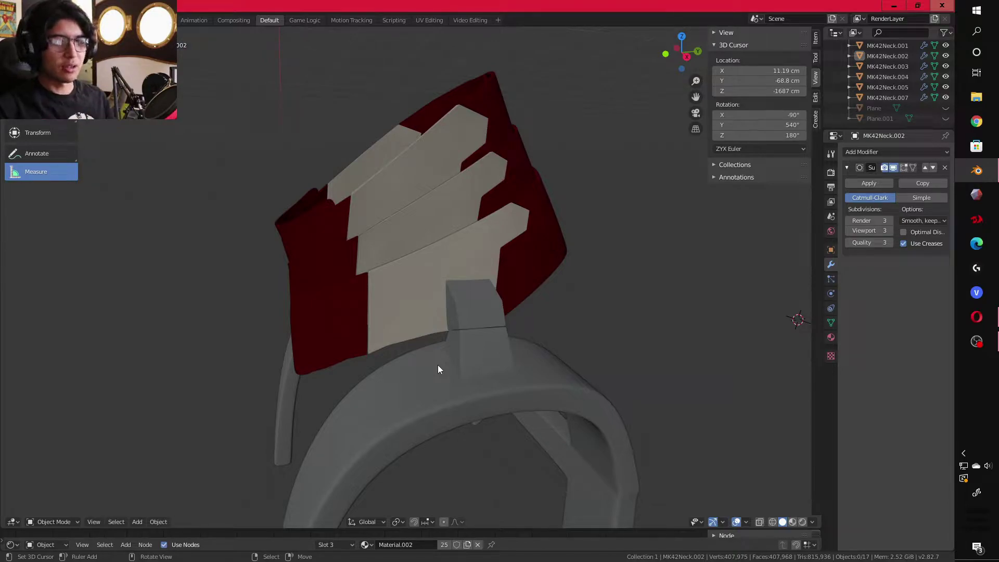
scroll(438, 364, down, 3)
scroll(452, 293, up, 2)
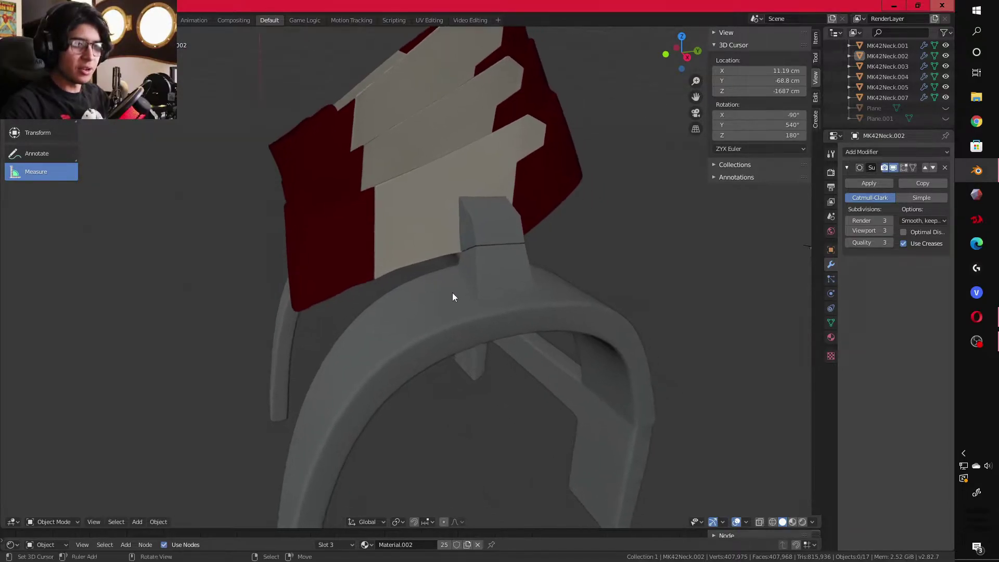
scroll(430, 220, down, 3)
shift+middle_drag(429, 220, 439, 248)
scroll(445, 258, up, 2)
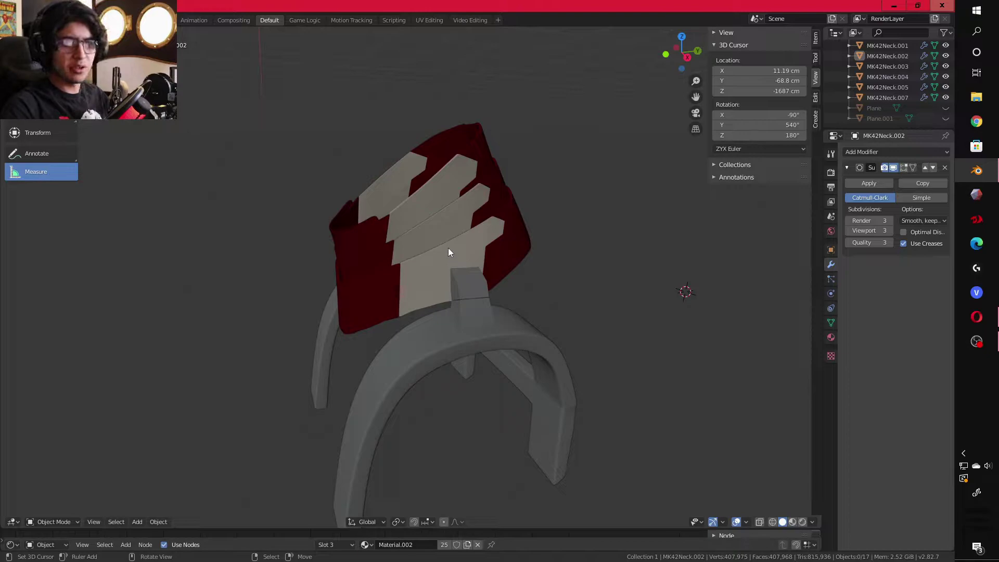